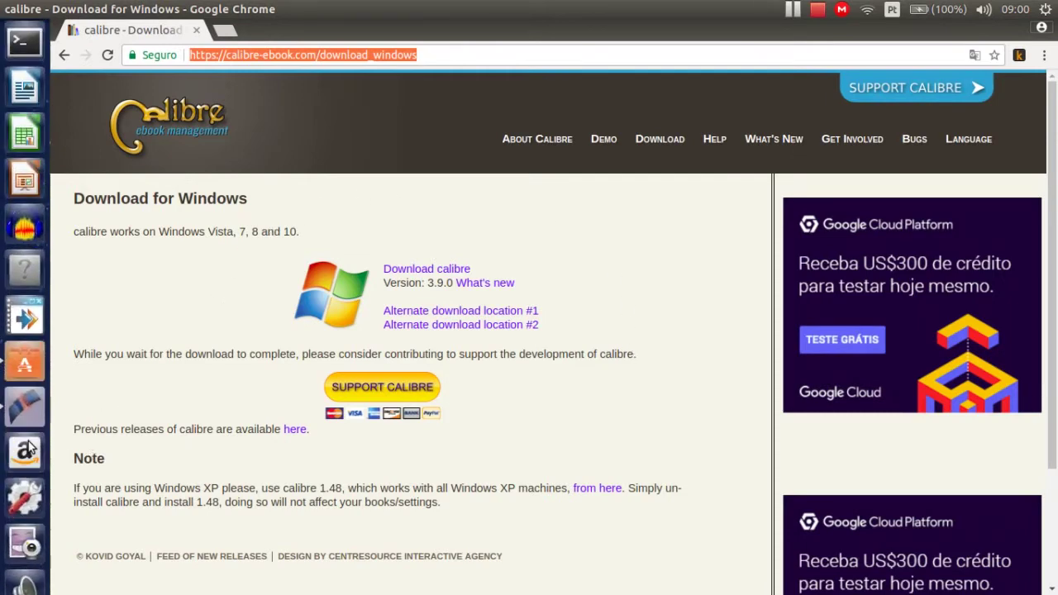
Step: View the Calibre entry in the Ubuntu software centre and switch to the calibre application
{"action": "left_click", "coordinate": [23, 362]}
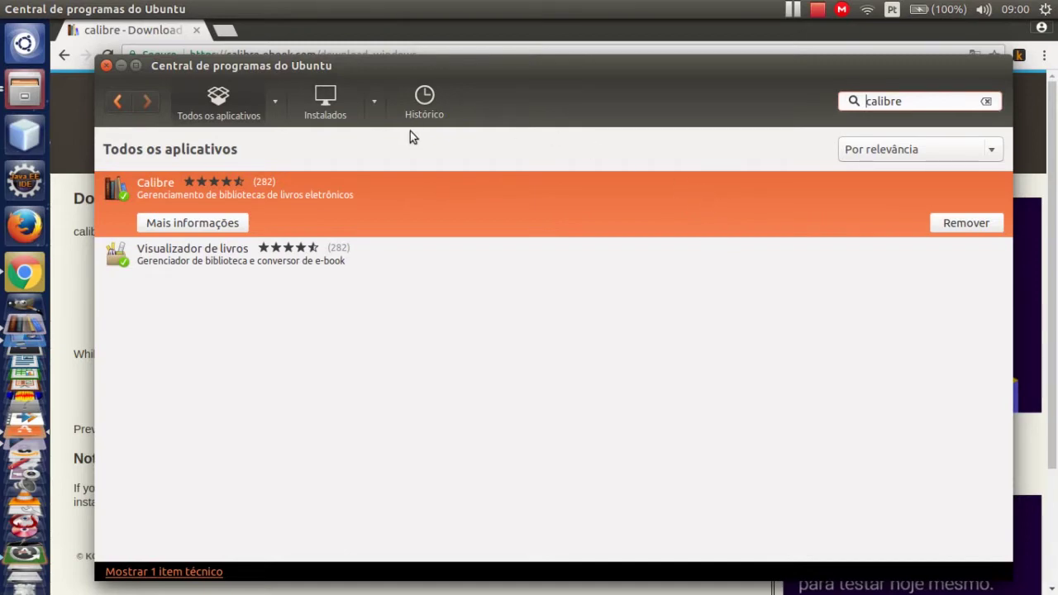
{"action": "left_click", "coordinate": [127, 66]}
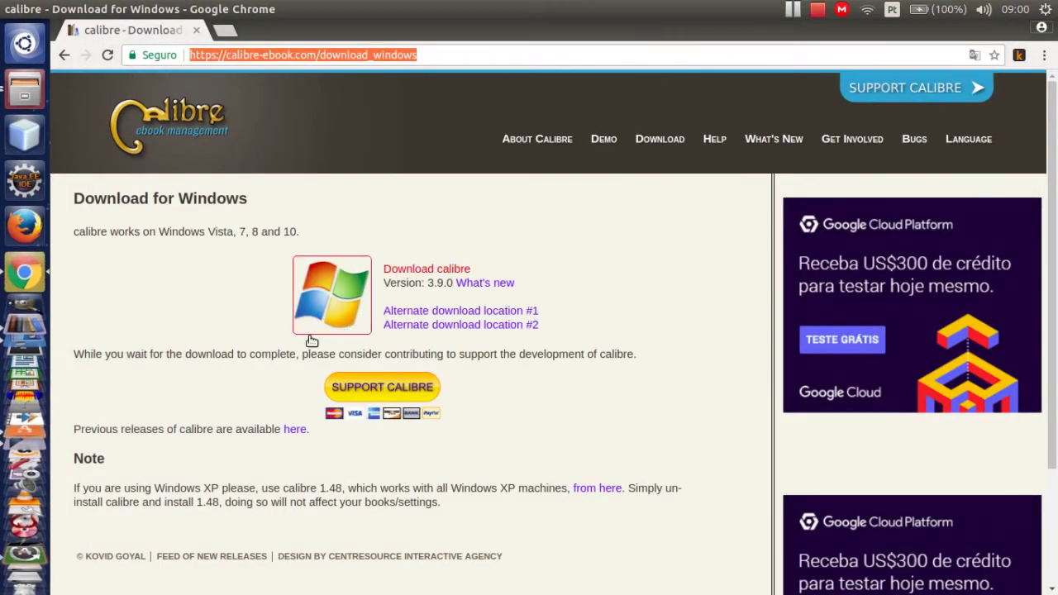
{"action": "left_click", "coordinate": [31, 325]}
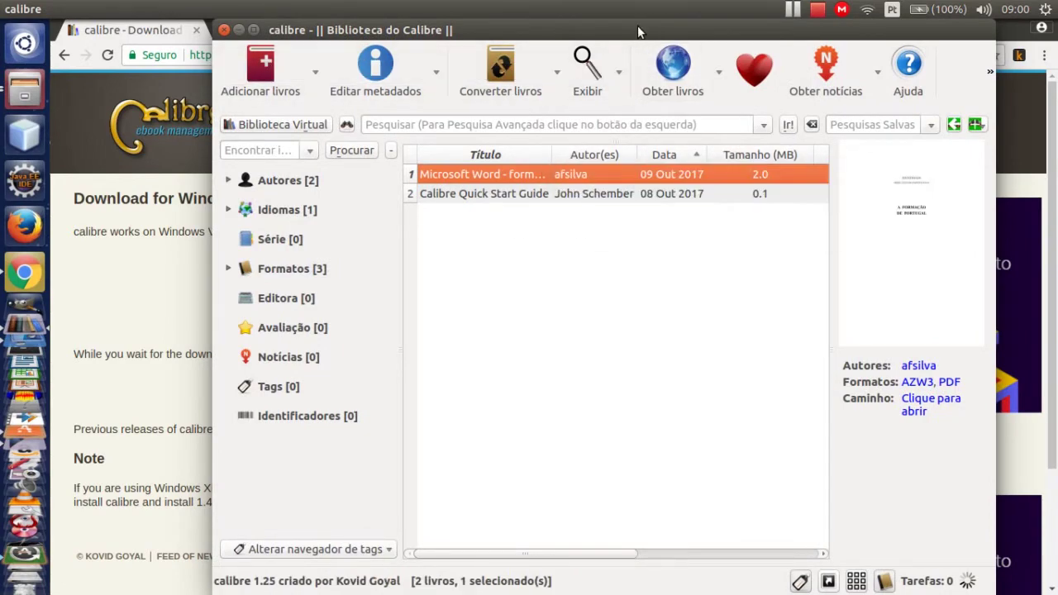
{"action": "left_click_drag", "start_coordinate": [638, 25], "coordinate": [568, 25]}
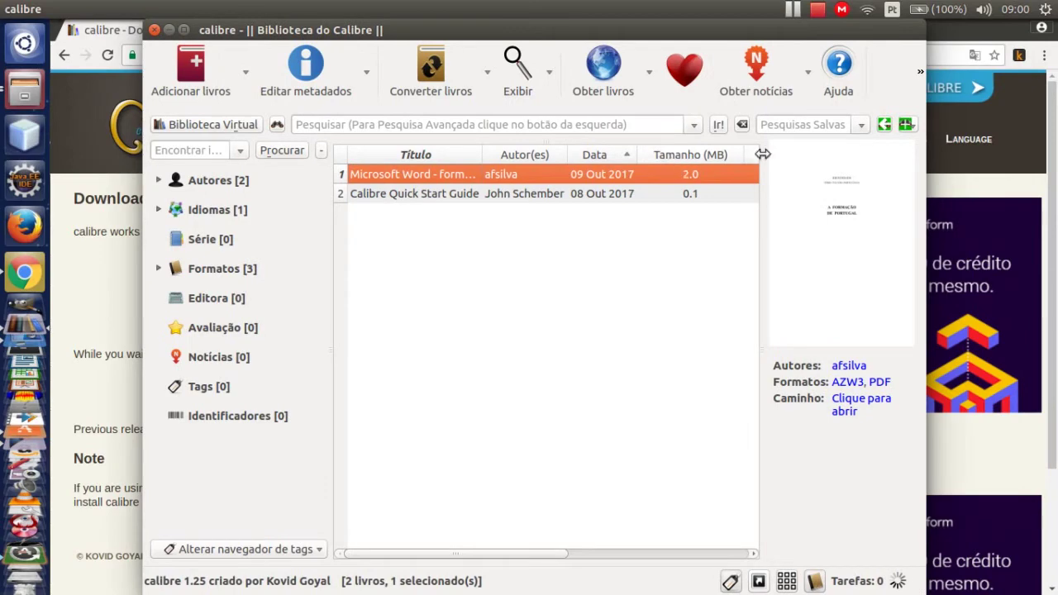
Step: Run the welcome wizard, choosing Amazon's Kindle PaperWhite as the device, and close it at the Kindle e-mail delivery page
{"action": "left_click", "coordinate": [920, 72]}
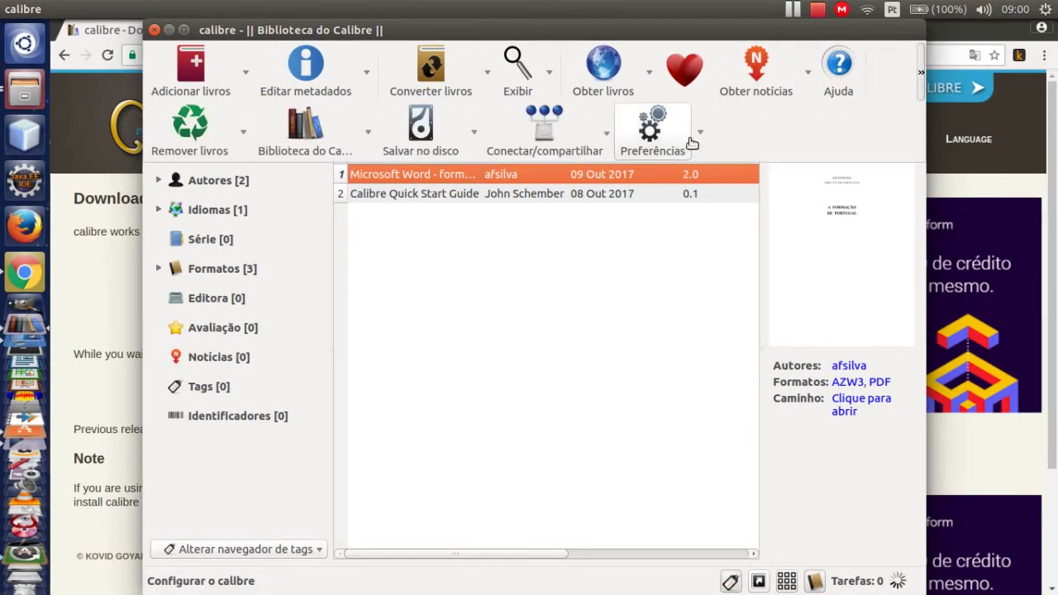
{"action": "left_click", "coordinate": [700, 132]}
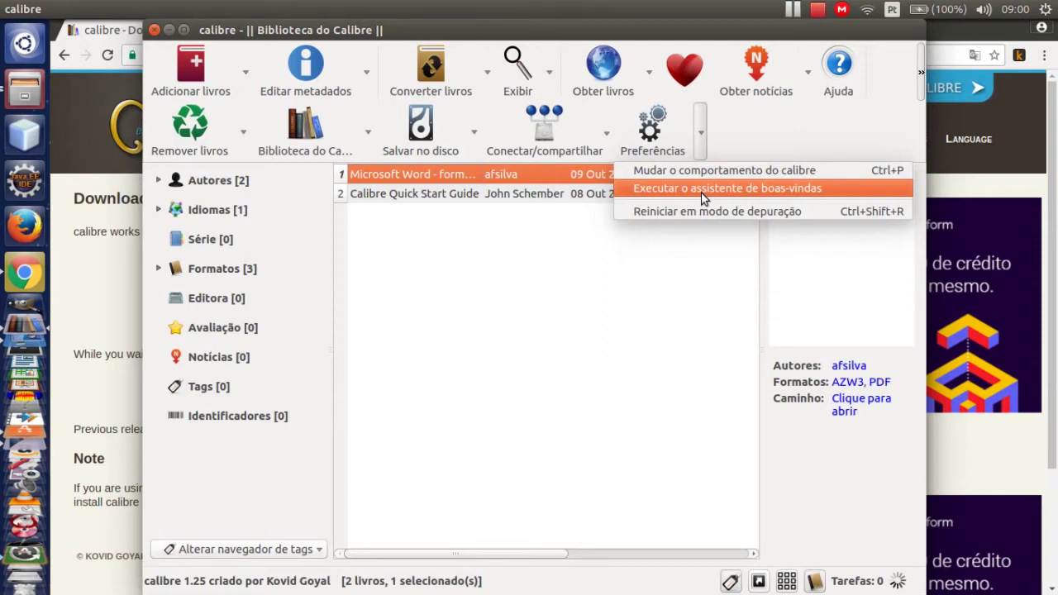
{"action": "left_click", "coordinate": [702, 196]}
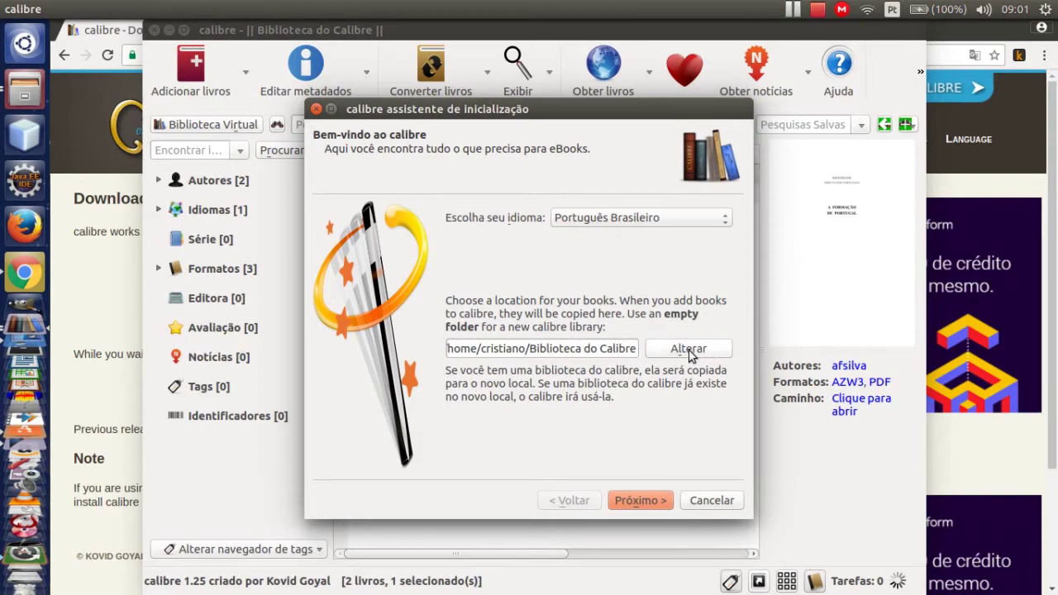
{"action": "left_click", "coordinate": [656, 507]}
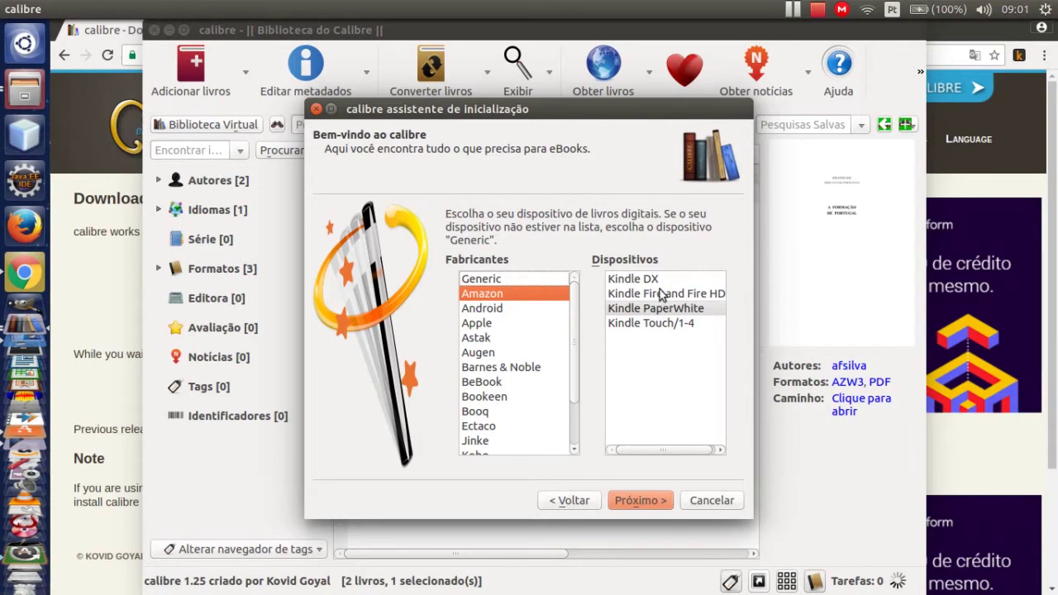
{"action": "left_click", "coordinate": [672, 309]}
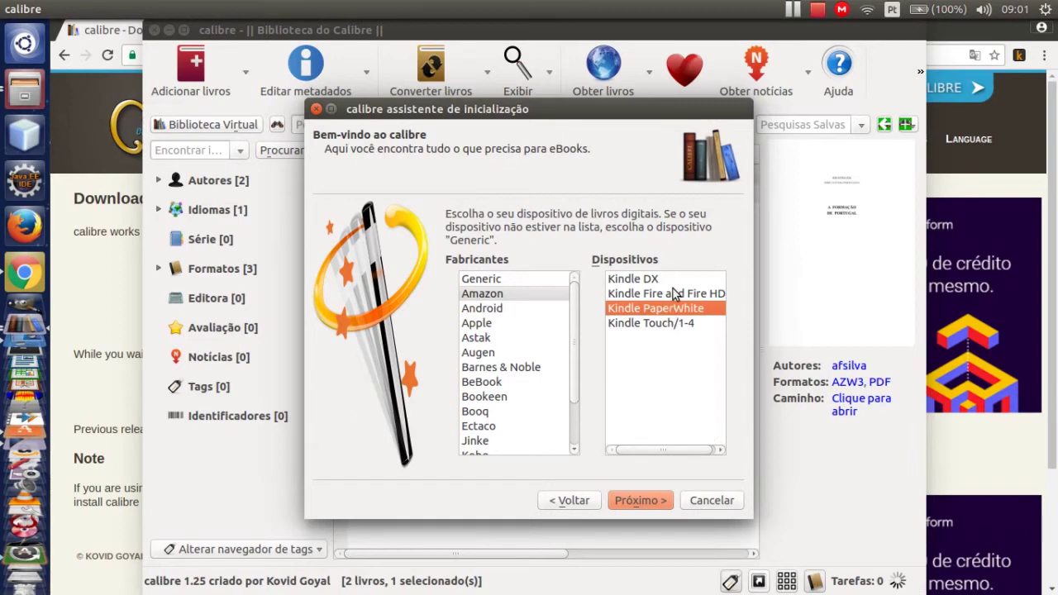
{"action": "left_click", "coordinate": [638, 501]}
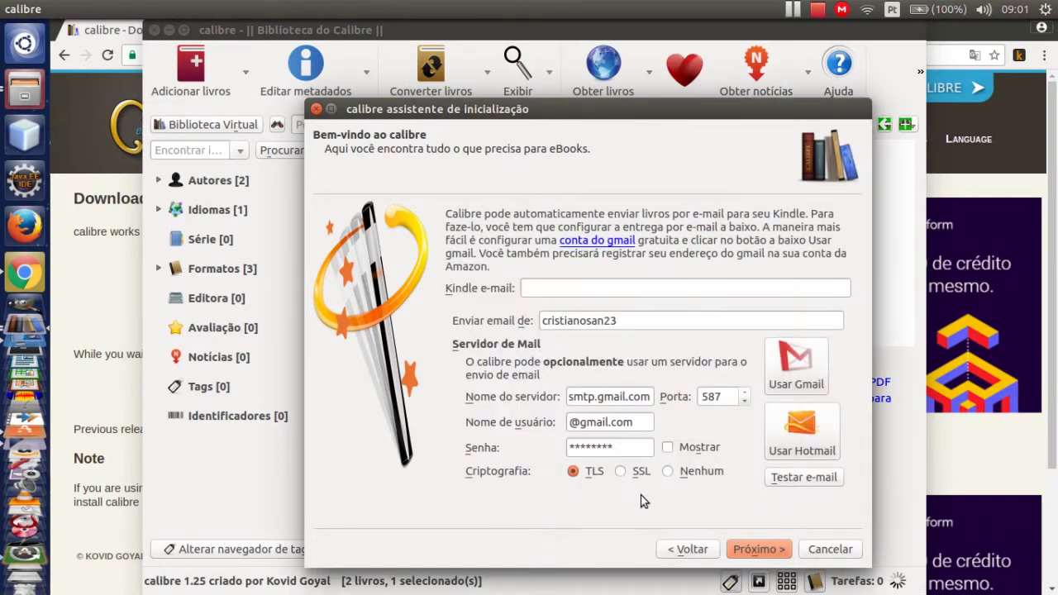
{"action": "left_click", "coordinate": [642, 288]}
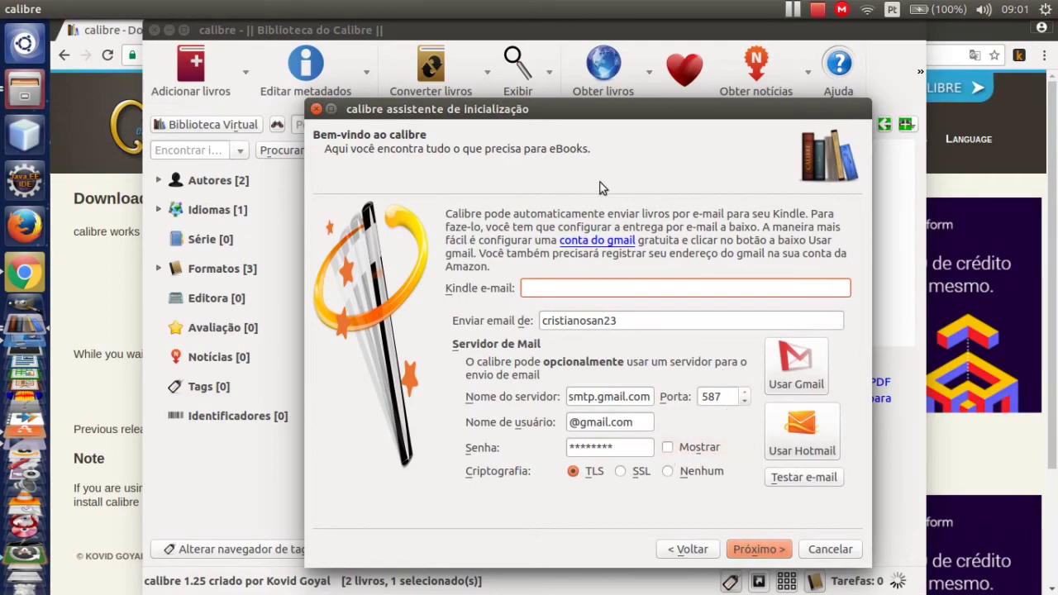
{"action": "left_click", "coordinate": [316, 108]}
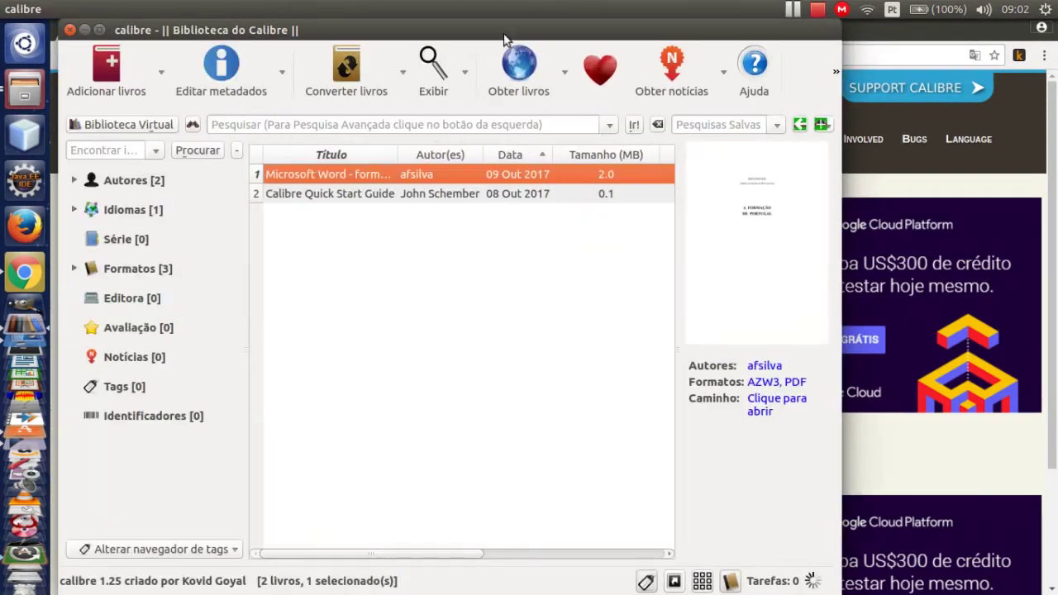
Step: Add formacaodeportugal.pdf from the Livros folder to the library, accepting it as a duplicate
{"action": "left_click_drag", "start_coordinate": [503, 34], "coordinate": [602, 33]}
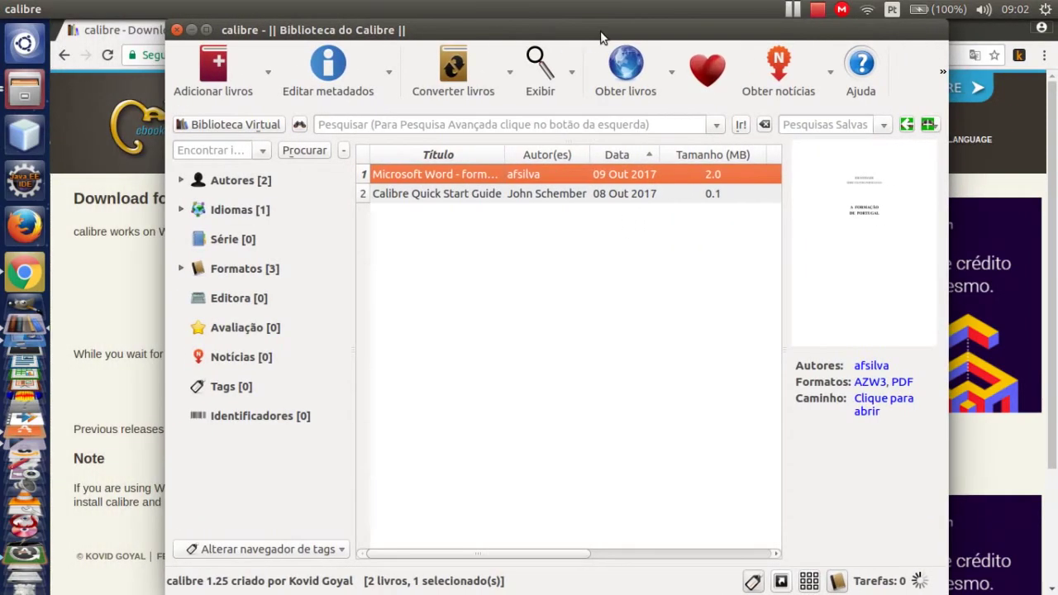
{"action": "left_click", "coordinate": [219, 75]}
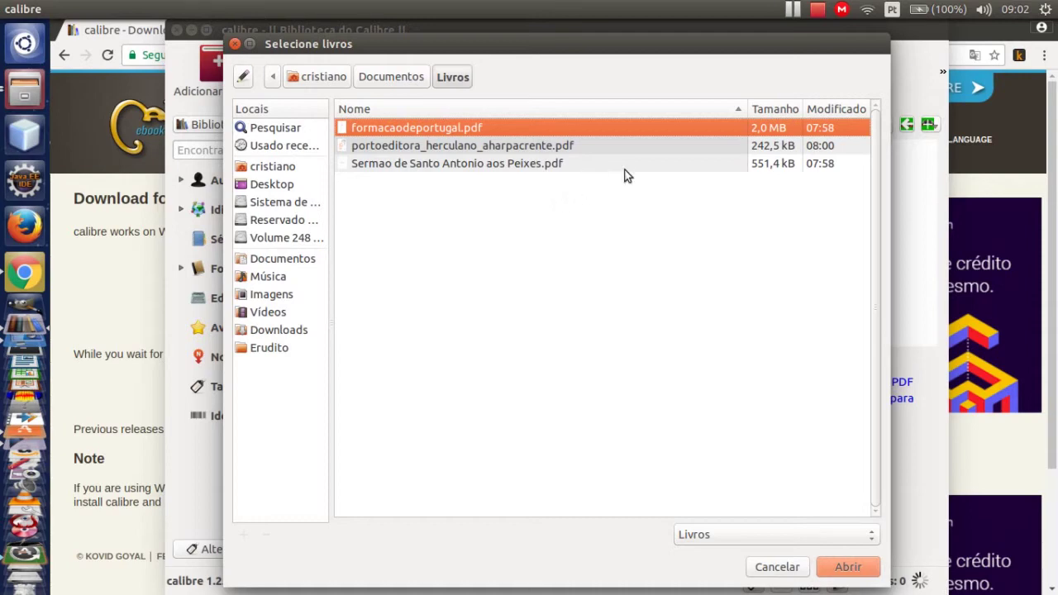
{"action": "left_click", "coordinate": [438, 165]}
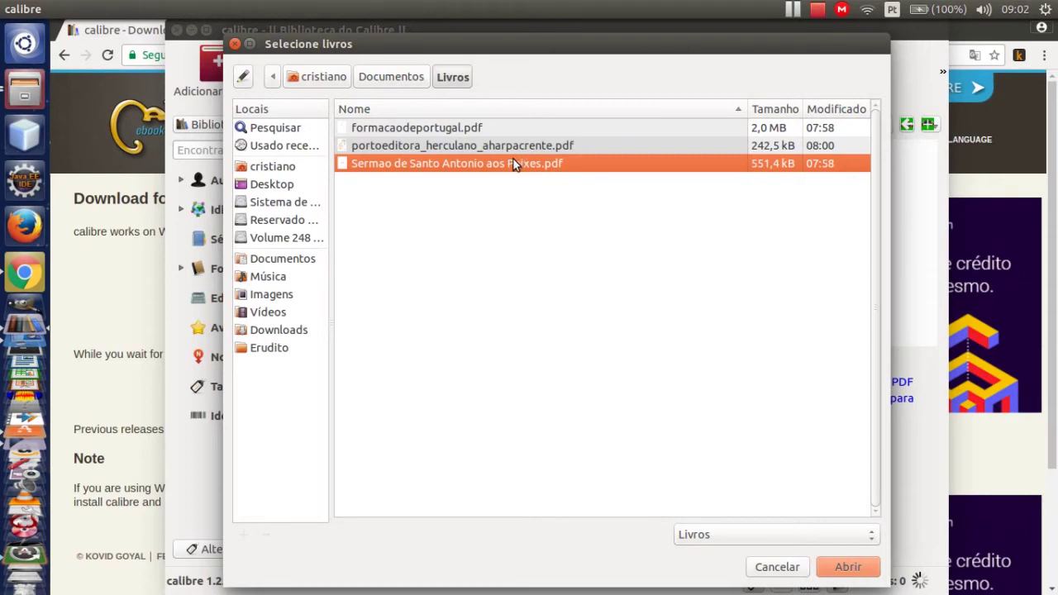
{"action": "left_click", "coordinate": [462, 130]}
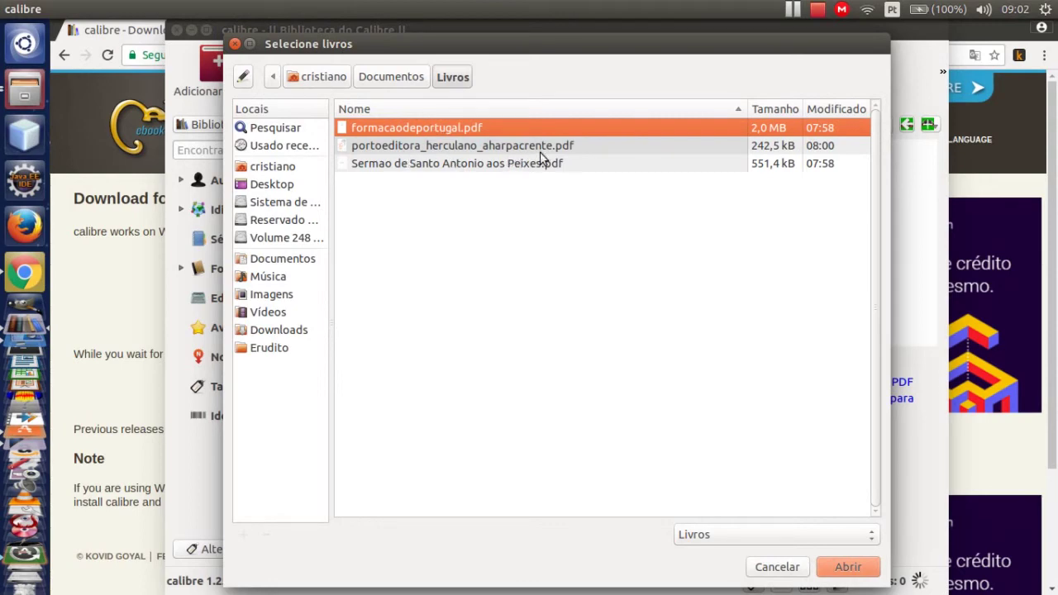
{"action": "left_click", "coordinate": [847, 569]}
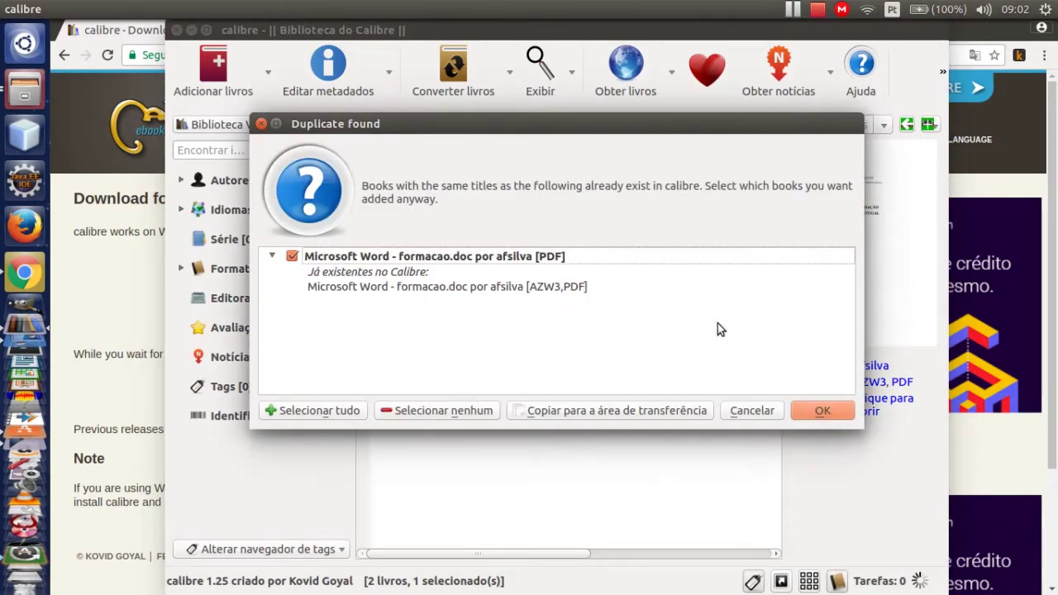
{"action": "left_click", "coordinate": [824, 411]}
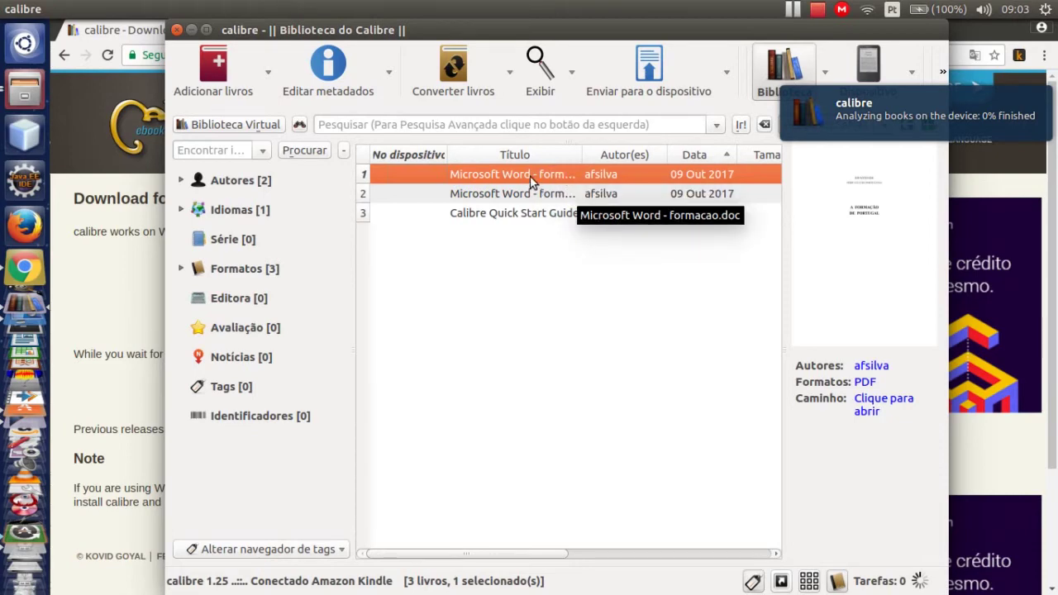
Step: Convert the newly added PDF book individually, with AZW3 as the output format
{"action": "left_click", "coordinate": [533, 173]}
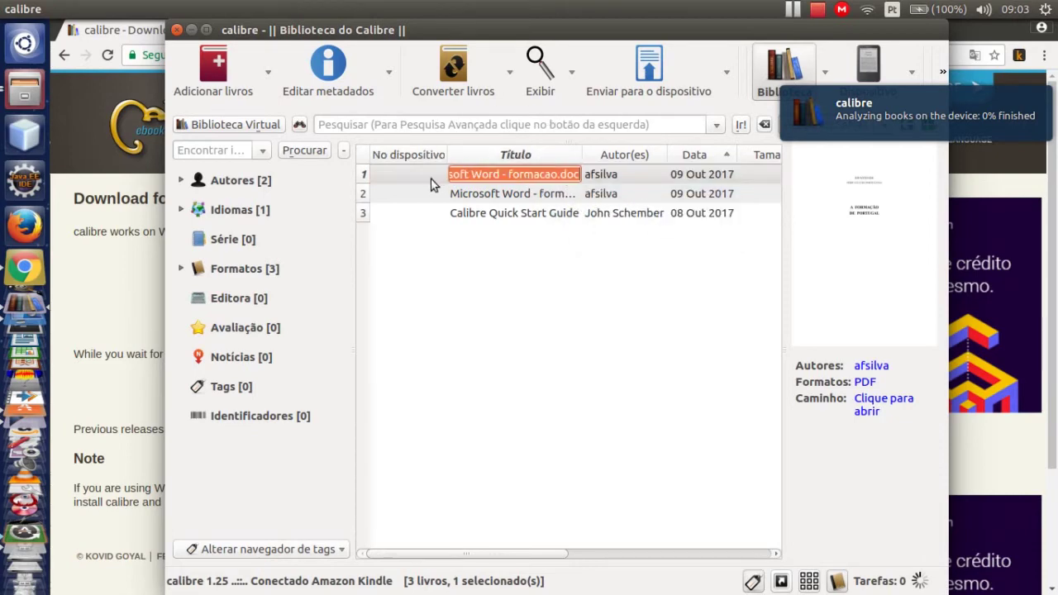
{"action": "left_click", "coordinate": [481, 240]}
{"action": "left_click", "coordinate": [475, 176]}
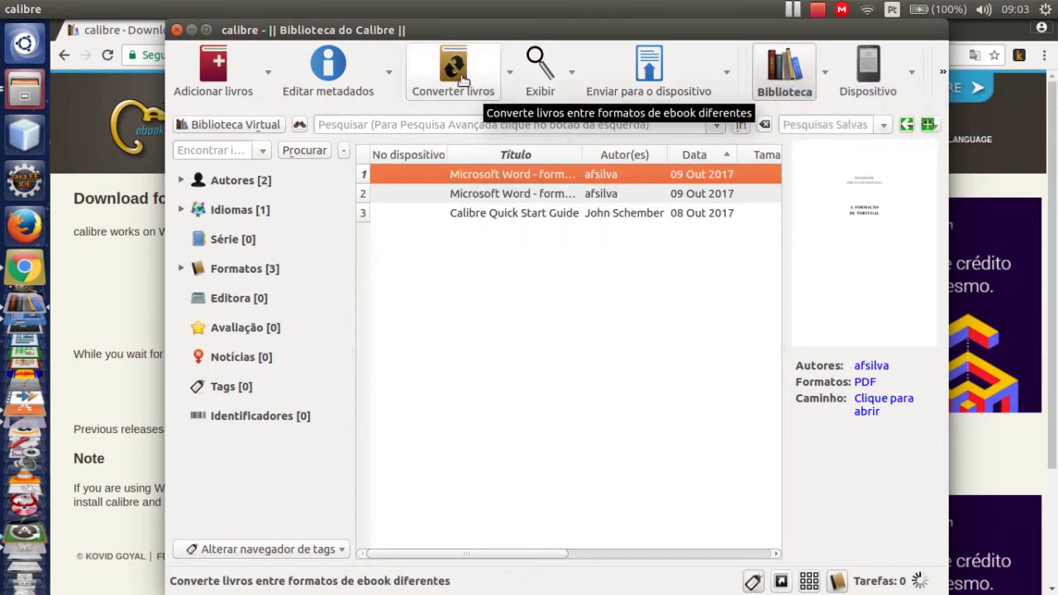
{"action": "left_click", "coordinate": [511, 74]}
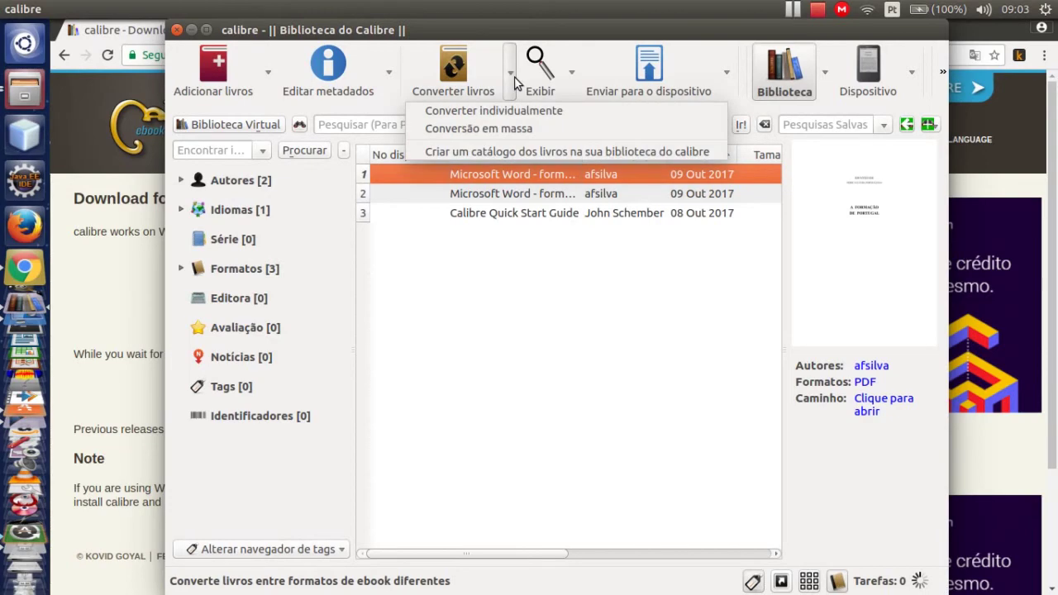
{"action": "left_click", "coordinate": [500, 115]}
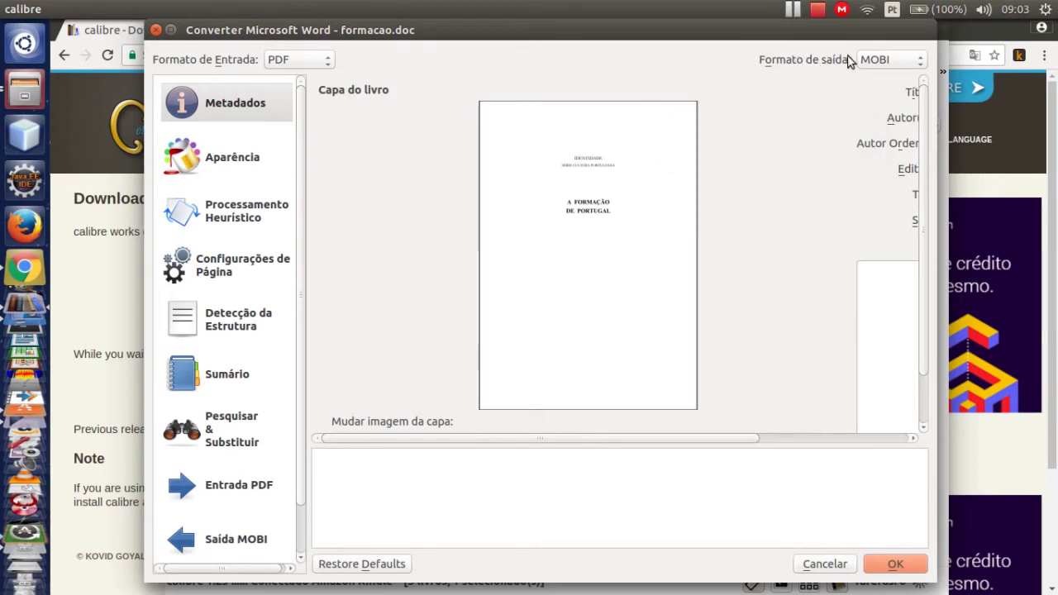
{"action": "left_click", "coordinate": [923, 63]}
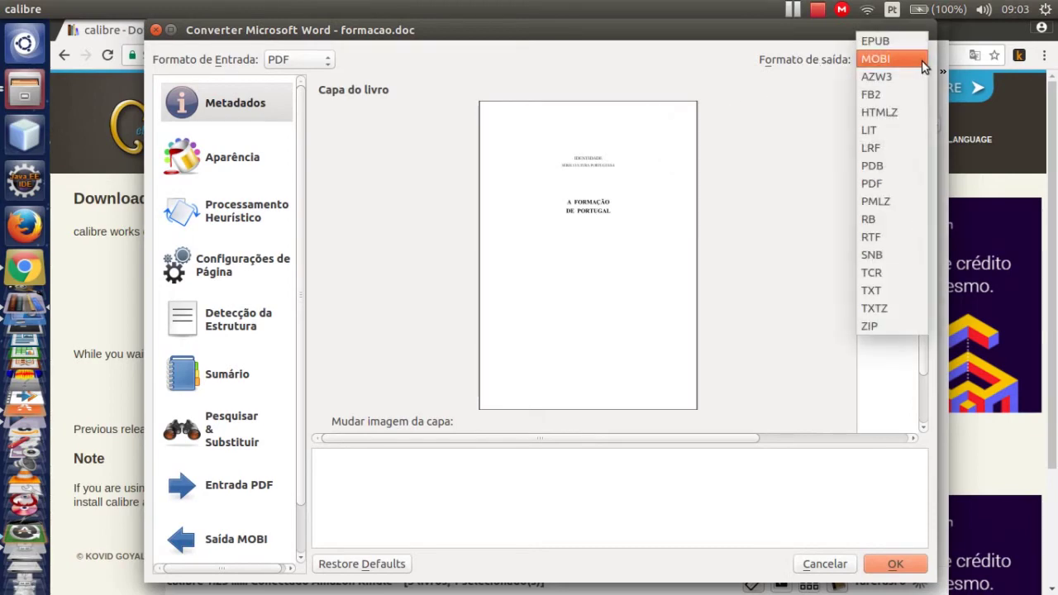
{"action": "left_click", "coordinate": [875, 79]}
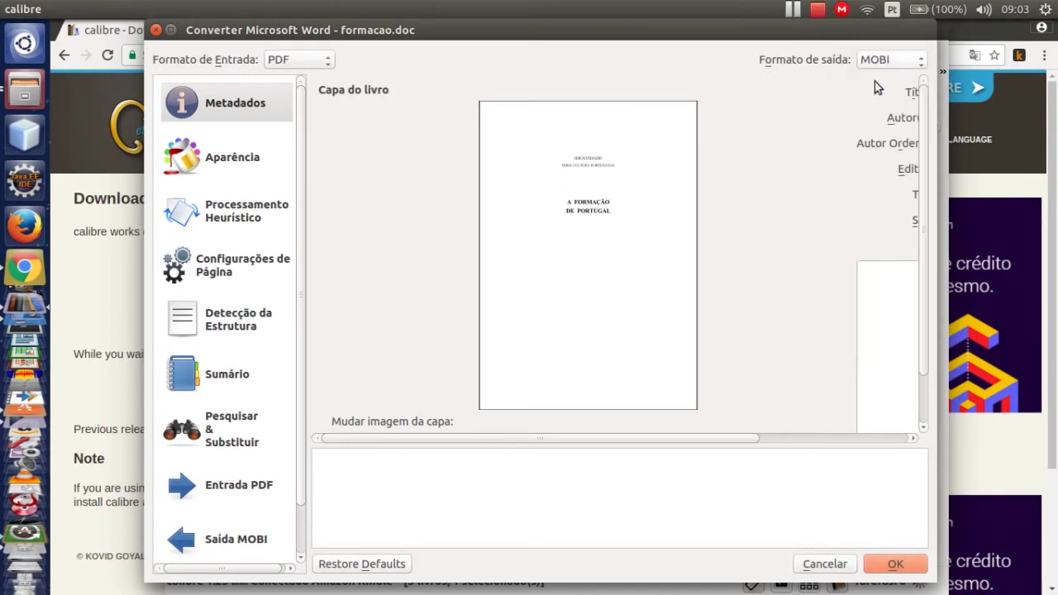
{"action": "left_click", "coordinate": [896, 565]}
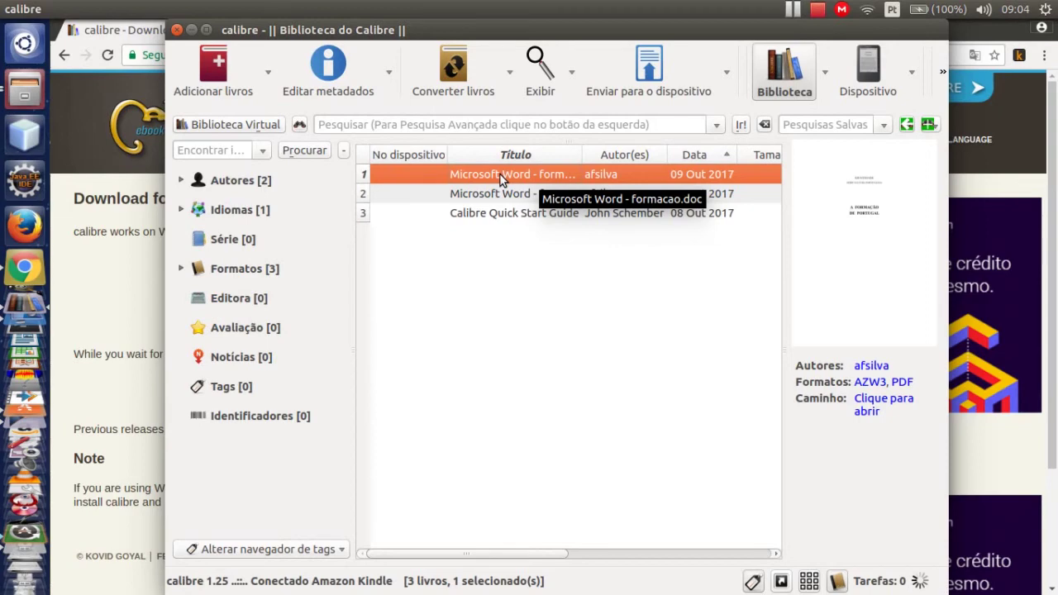
Step: Send the converted book to the Kindle's main memory and eject the device
{"action": "right_click", "coordinate": [500, 175]}
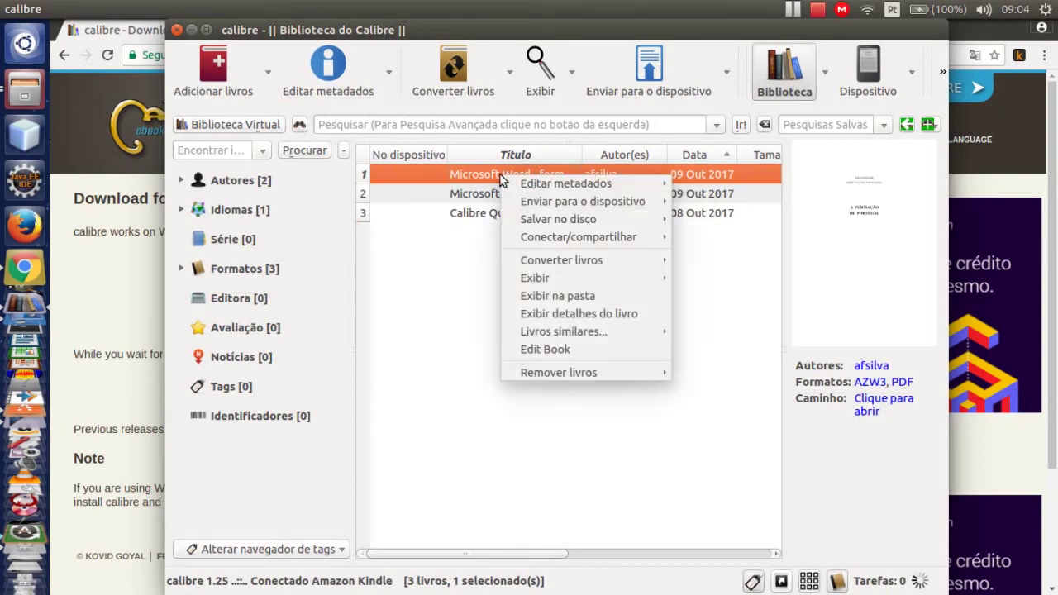
{"action": "mouse_move", "coordinate": [556, 202]}
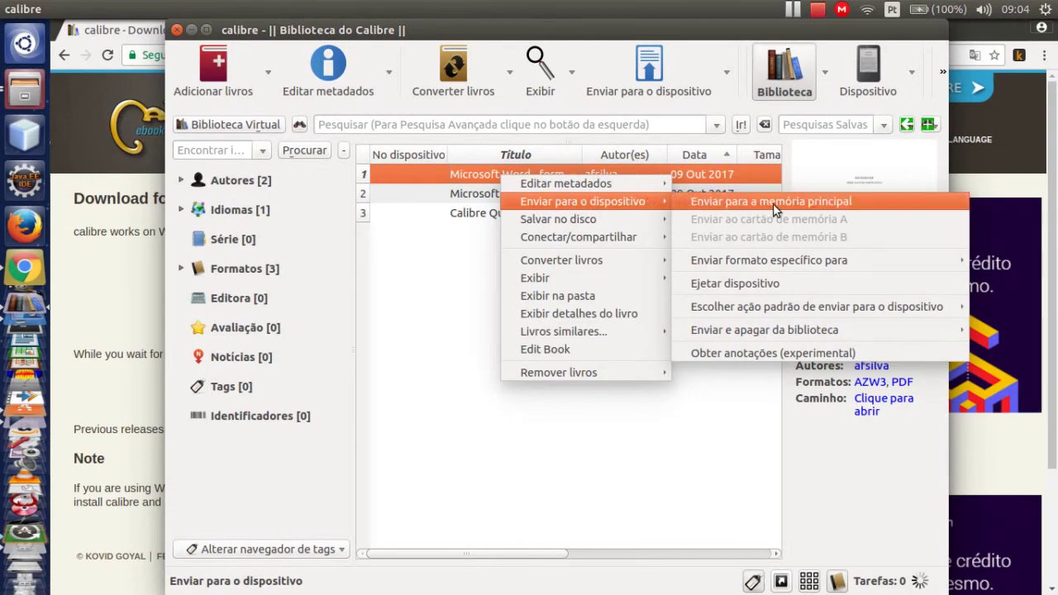
{"action": "left_click", "coordinate": [797, 204]}
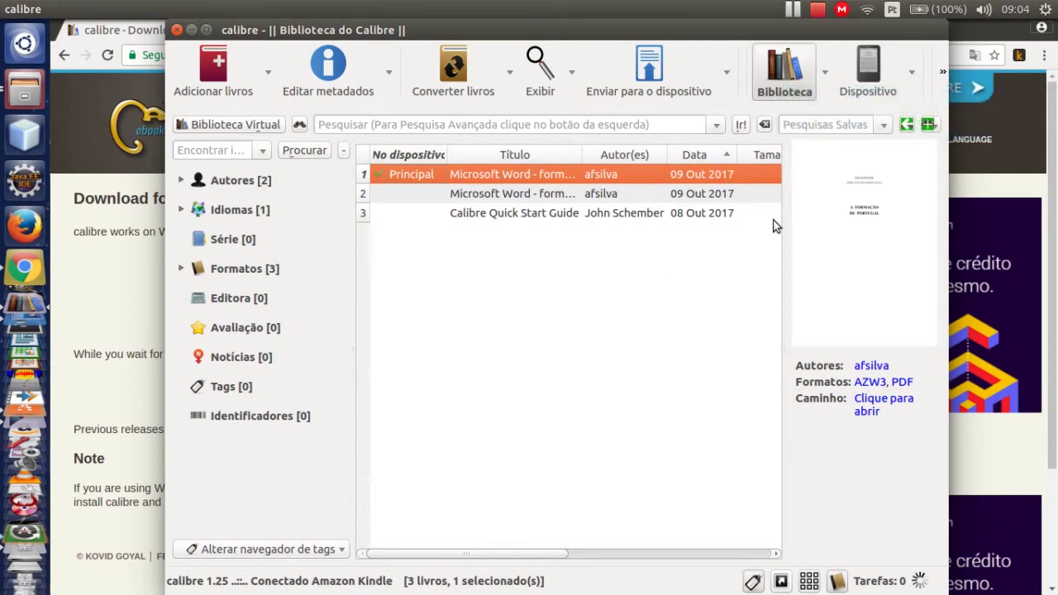
{"action": "left_click", "coordinate": [916, 74]}
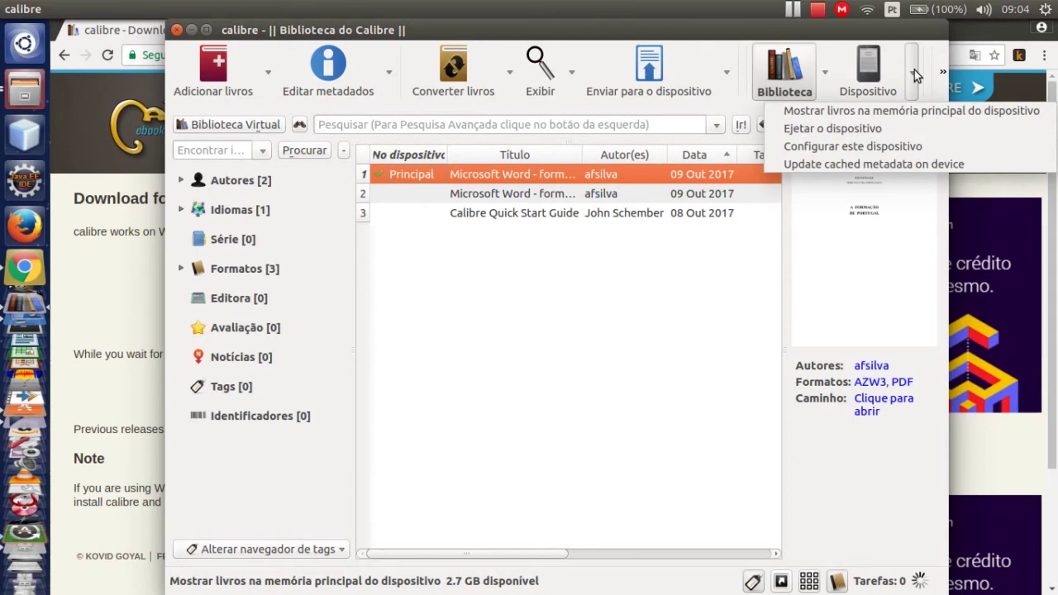
{"action": "left_click", "coordinate": [848, 129]}
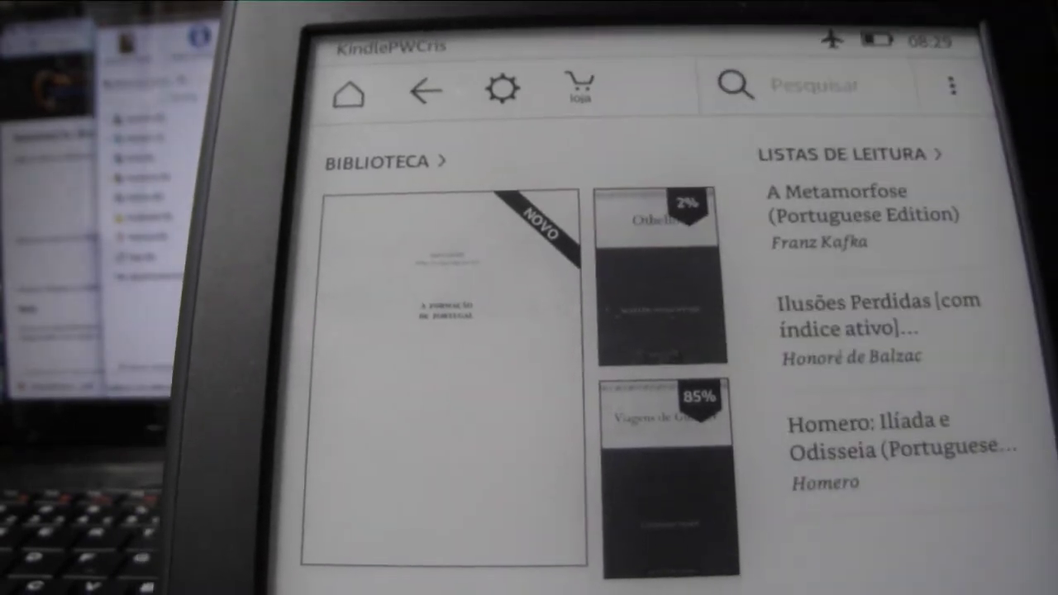
{"action": "left_click", "coordinate": [446, 264]}
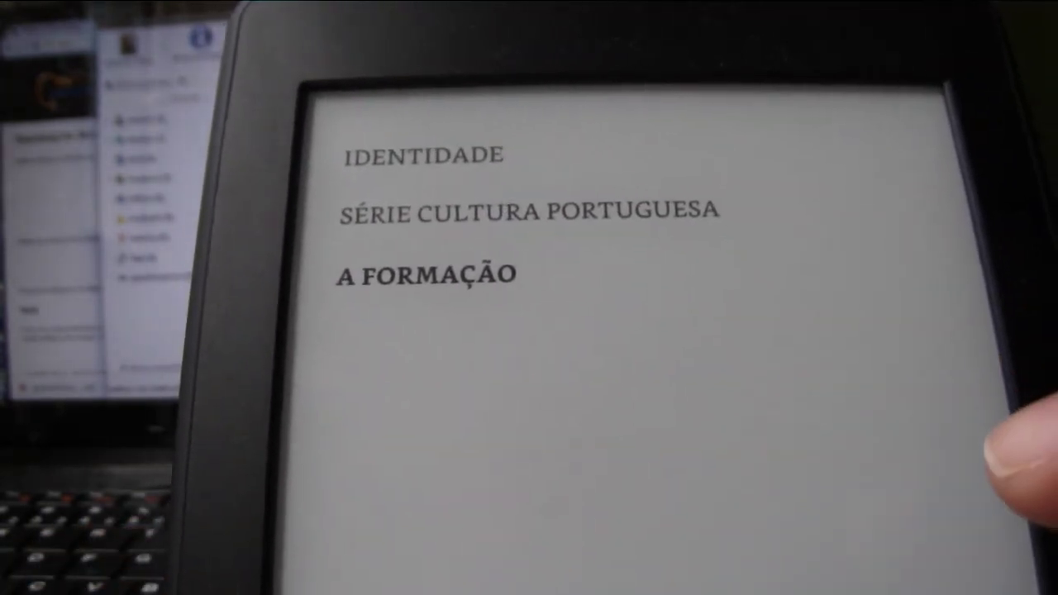
{"action": "left_click", "coordinate": [1004, 459]}
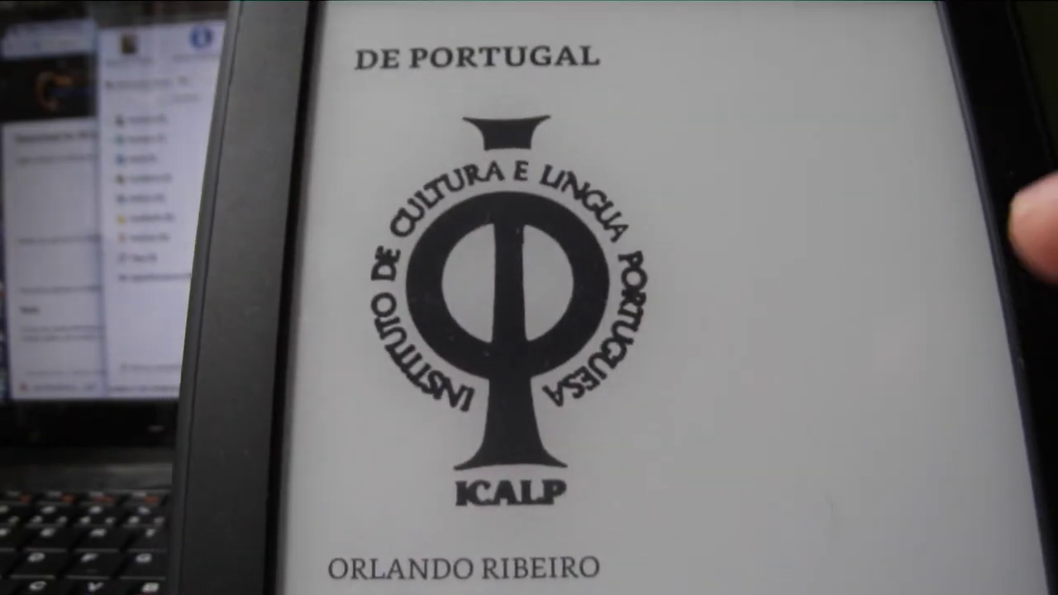
{"action": "left_click", "coordinate": [1021, 236]}
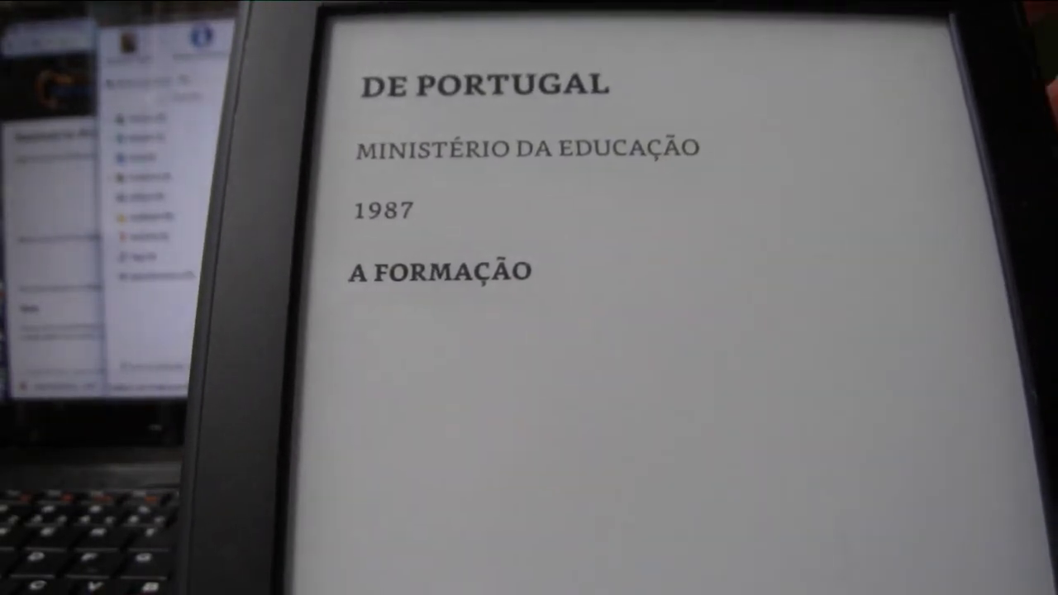
{"action": "left_click", "coordinate": [827, 50]}
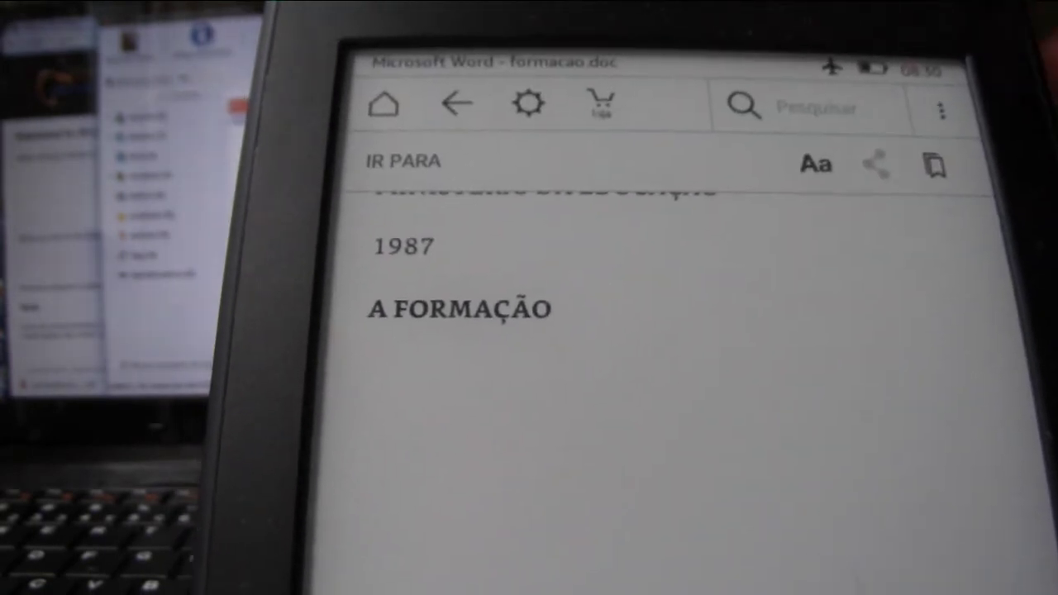
{"action": "left_click", "coordinate": [926, 215]}
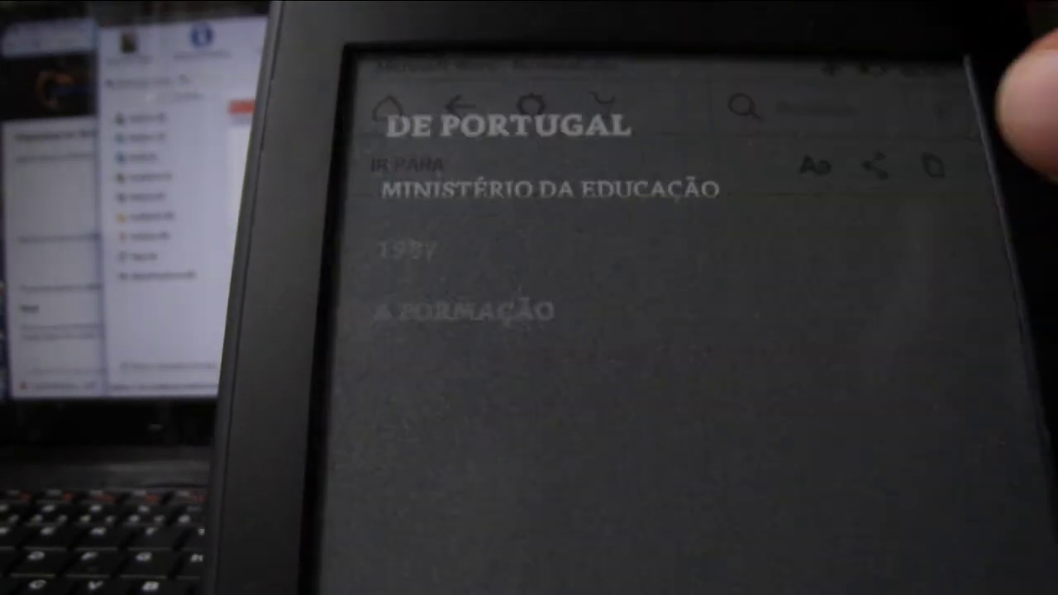